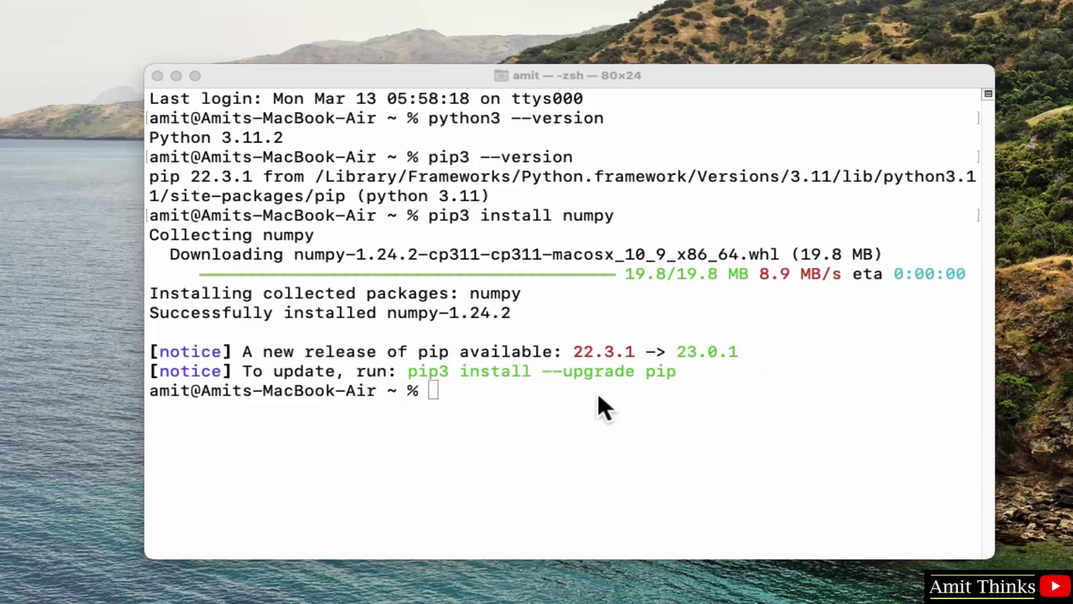
Step: Upgrade pip from 22.3.1 to 23.0.1 with 'pip3 install --upgrade pip'
{"action": "left_click", "coordinate": [505, 388]}
{"action": "type", "text": "pip"}
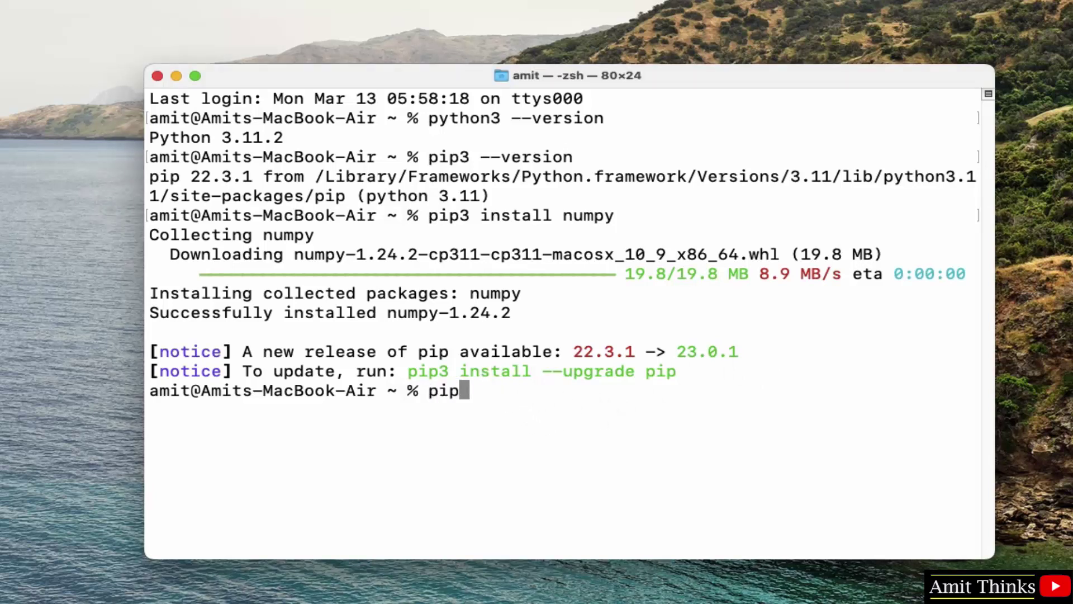
{"action": "type", "text": "3 ins"}
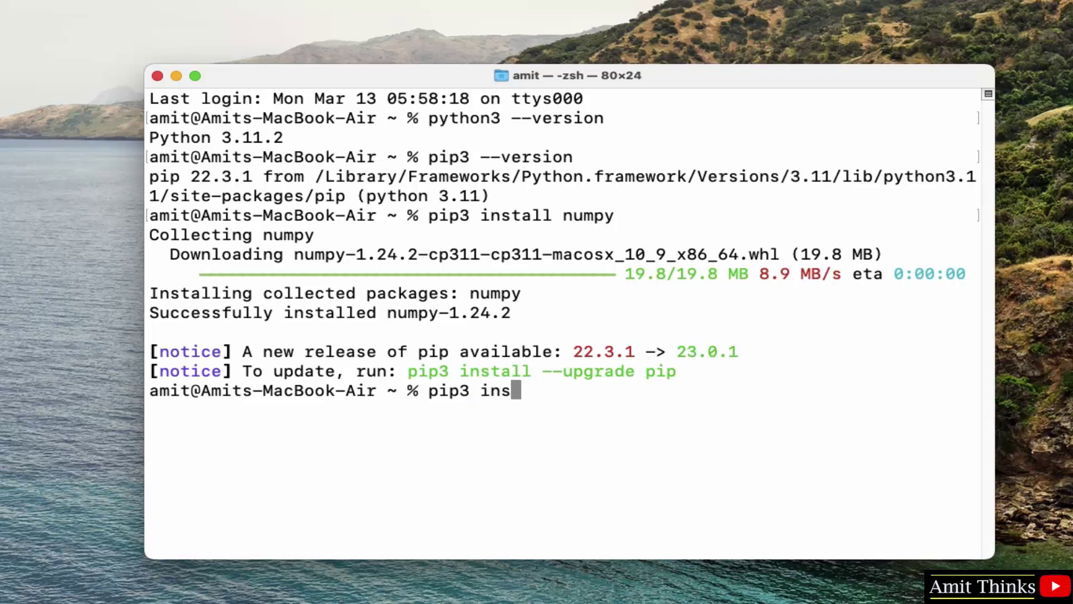
{"action": "type", "text": "all"}
{"action": "key", "text": "BackSpace"}
{"action": "key", "text": "BackSpace"}
{"action": "key", "text": "BackSpace"}
{"action": "type", "text": "tall -"}
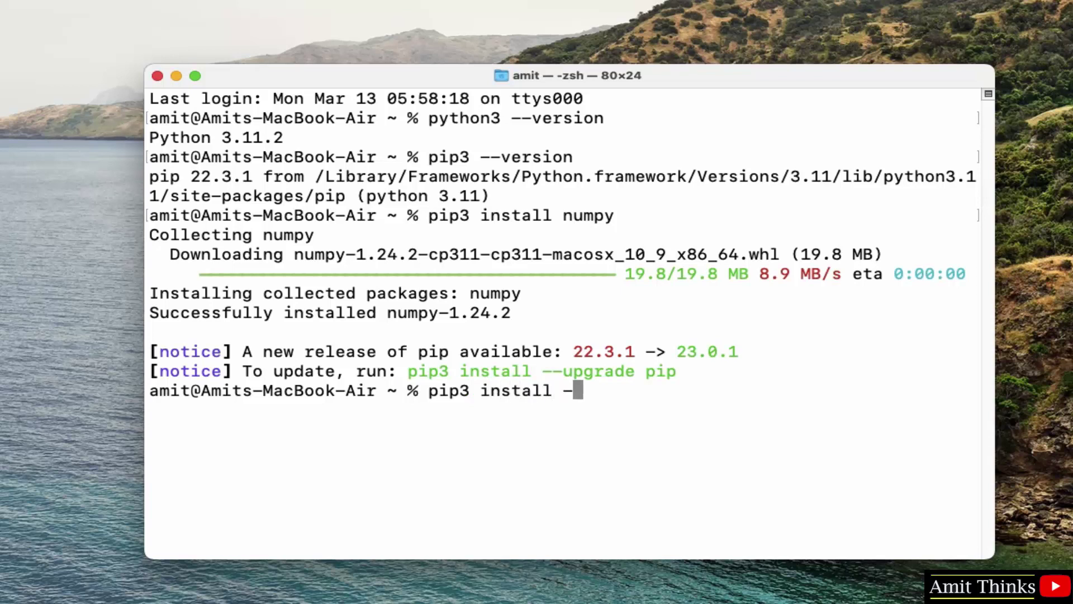
{"action": "type", "text": "-upgra"}
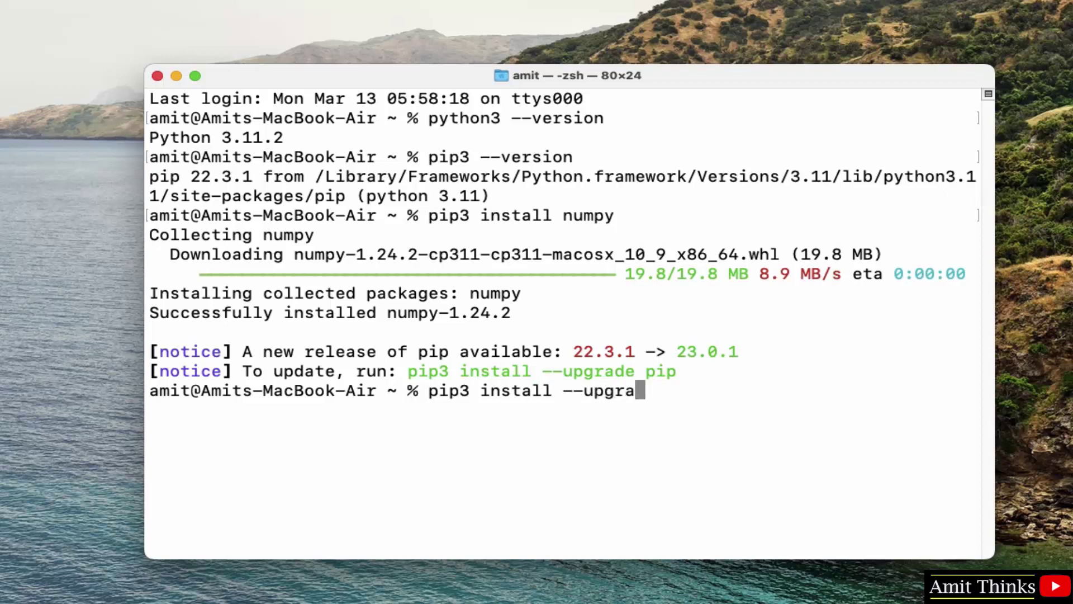
{"action": "type", "text": "de pip"}
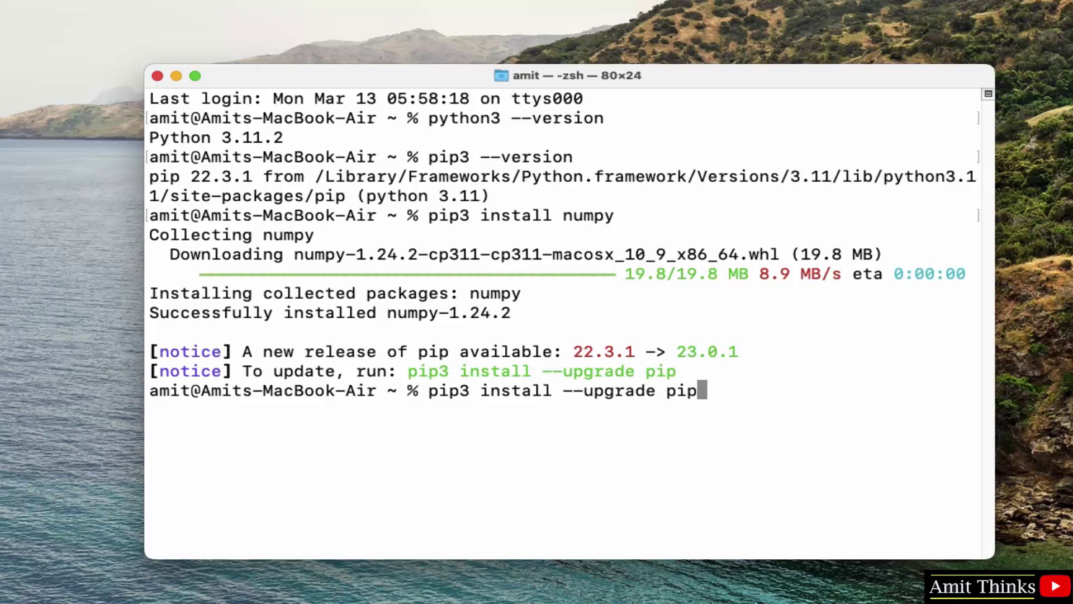
{"action": "key", "text": "Return"}
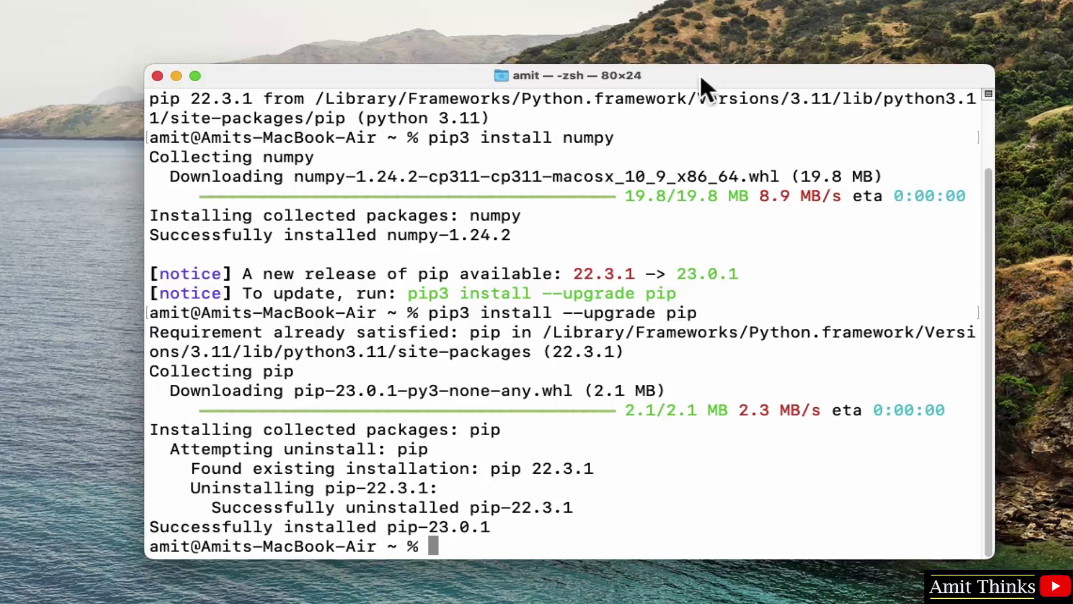
Step: Raise the Terminal window and run 'pip3 --version' to confirm pip 23.0.1
{"action": "left_click_drag", "start_coordinate": [699, 75], "coordinate": [698, 29]}
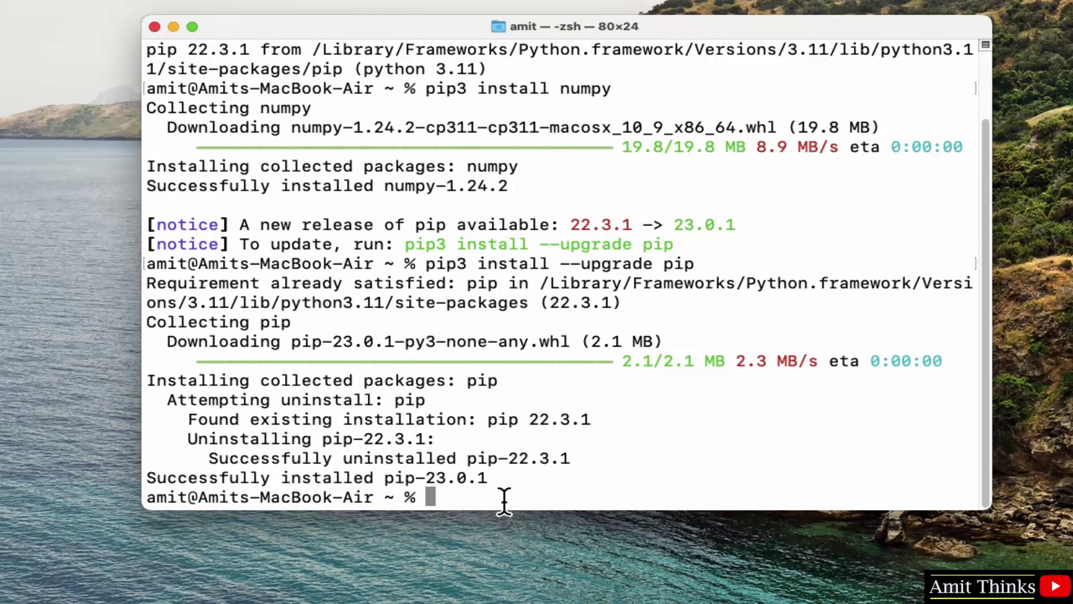
{"action": "type", "text": "pip3"}
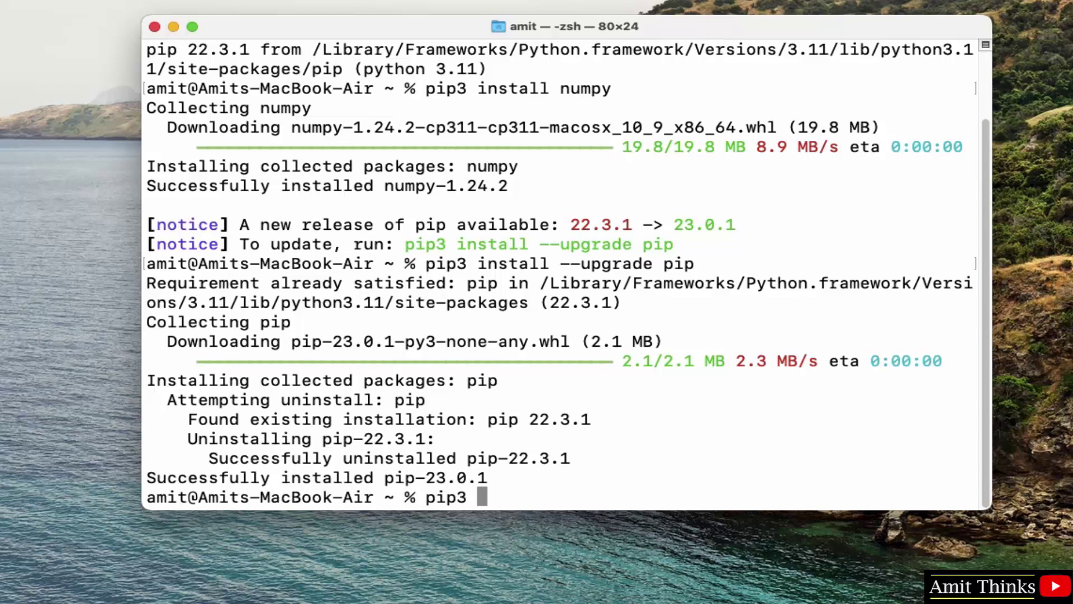
{"action": "type", "text": " --versio"}
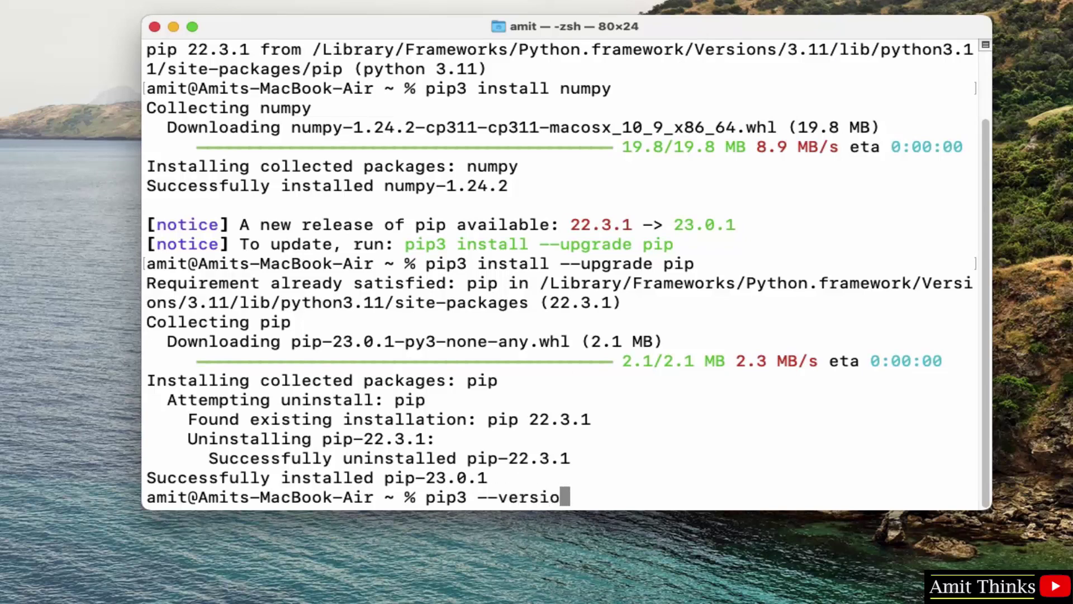
{"action": "type", "text": "n"}
{"action": "key", "text": "Return"}
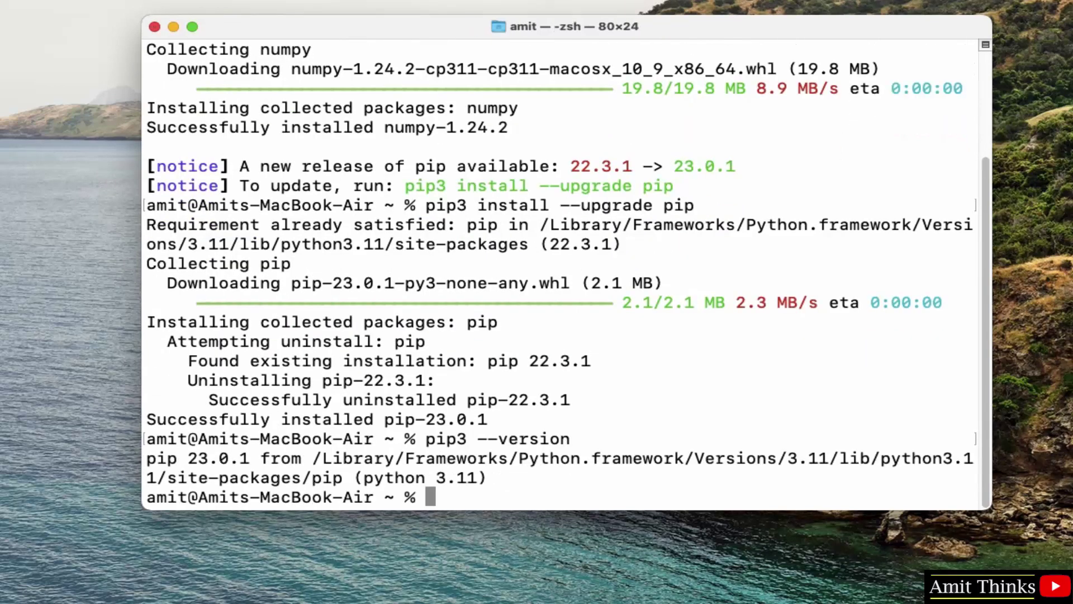